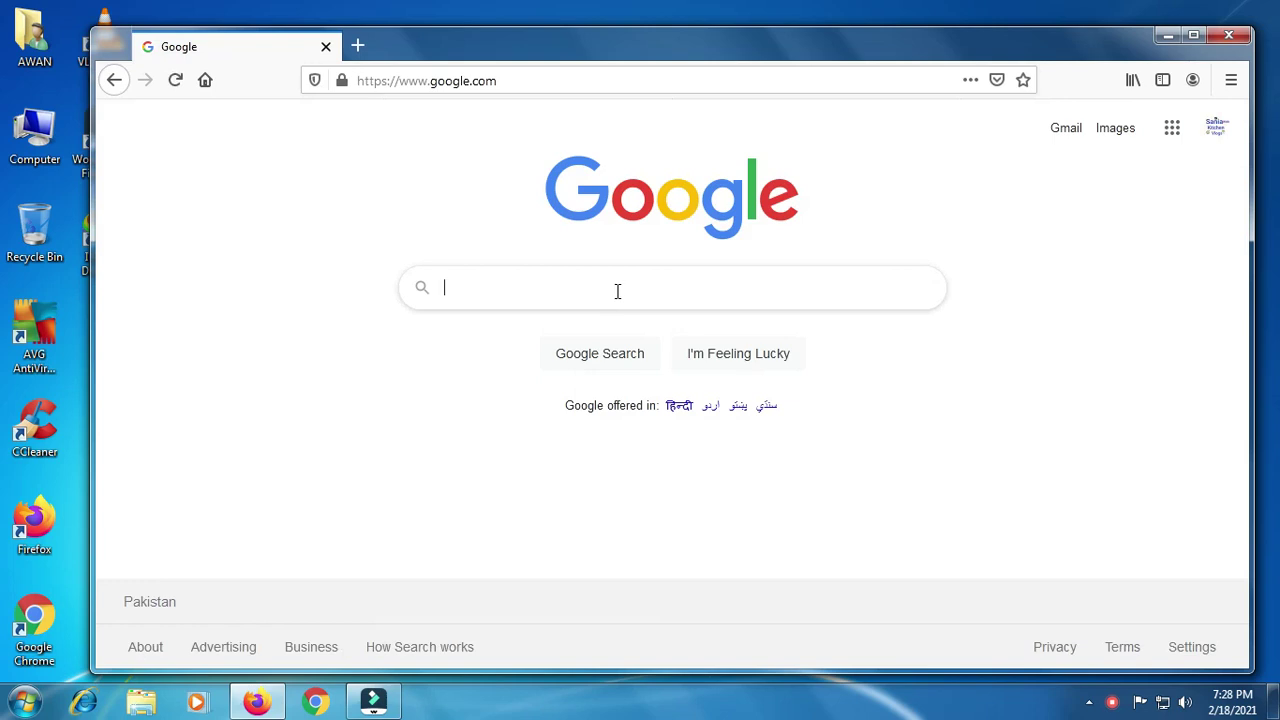
- Search Google for "clean master filehippo", download the free version of Clean Master for PC Standard Edition 6.6 from FileHippo, and close the browser
{"action": "left_click", "coordinate": [578, 325]}
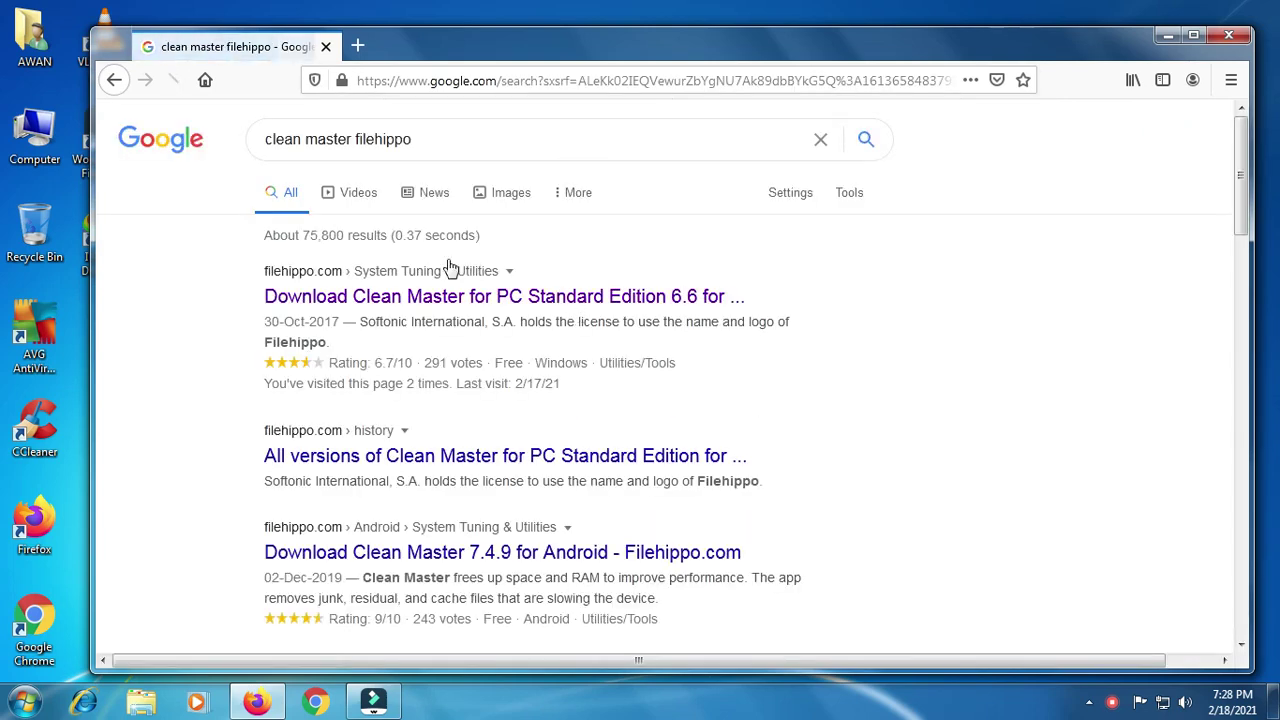
{"action": "left_click", "coordinate": [288, 274]}
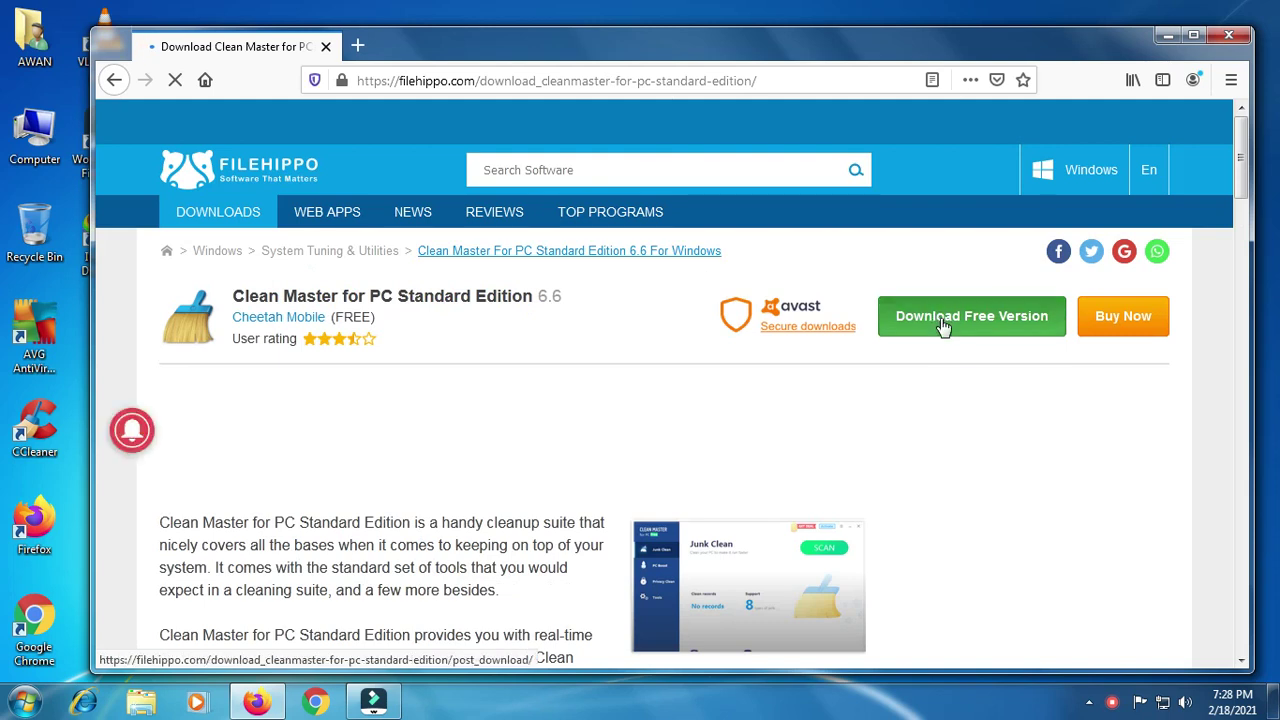
{"action": "left_click", "coordinate": [940, 318]}
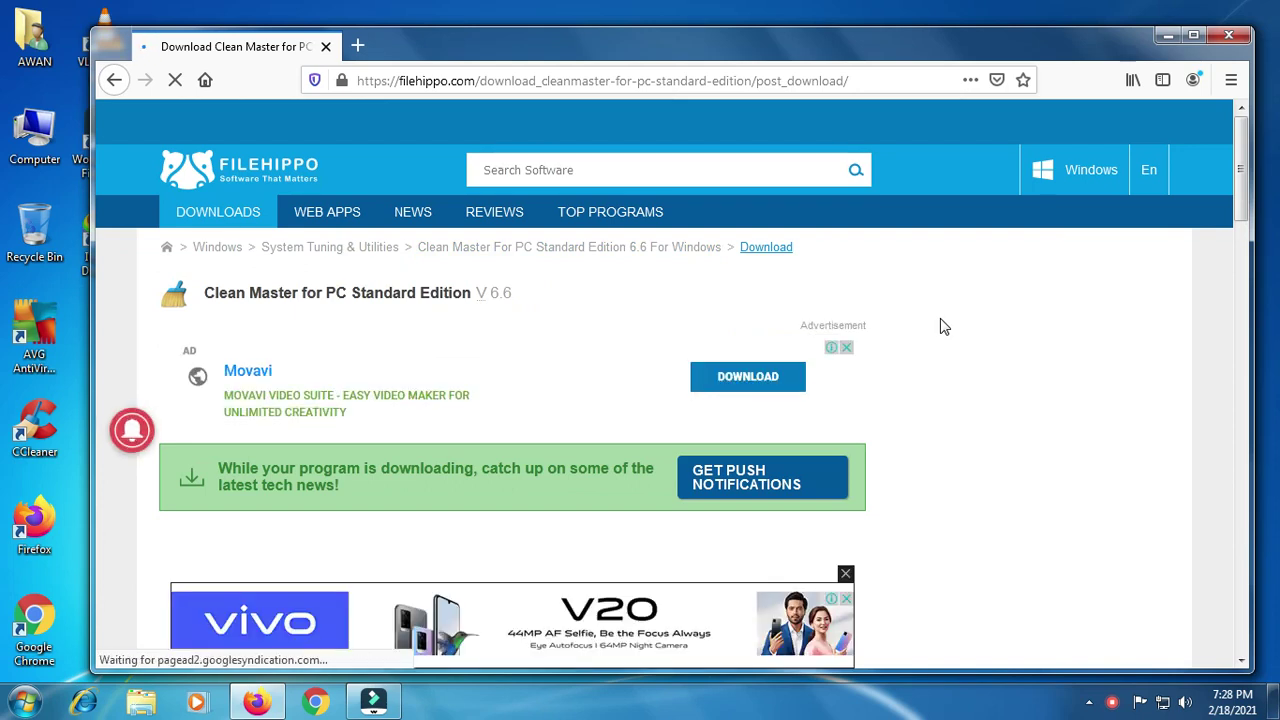
{"action": "left_click", "coordinate": [656, 428]}
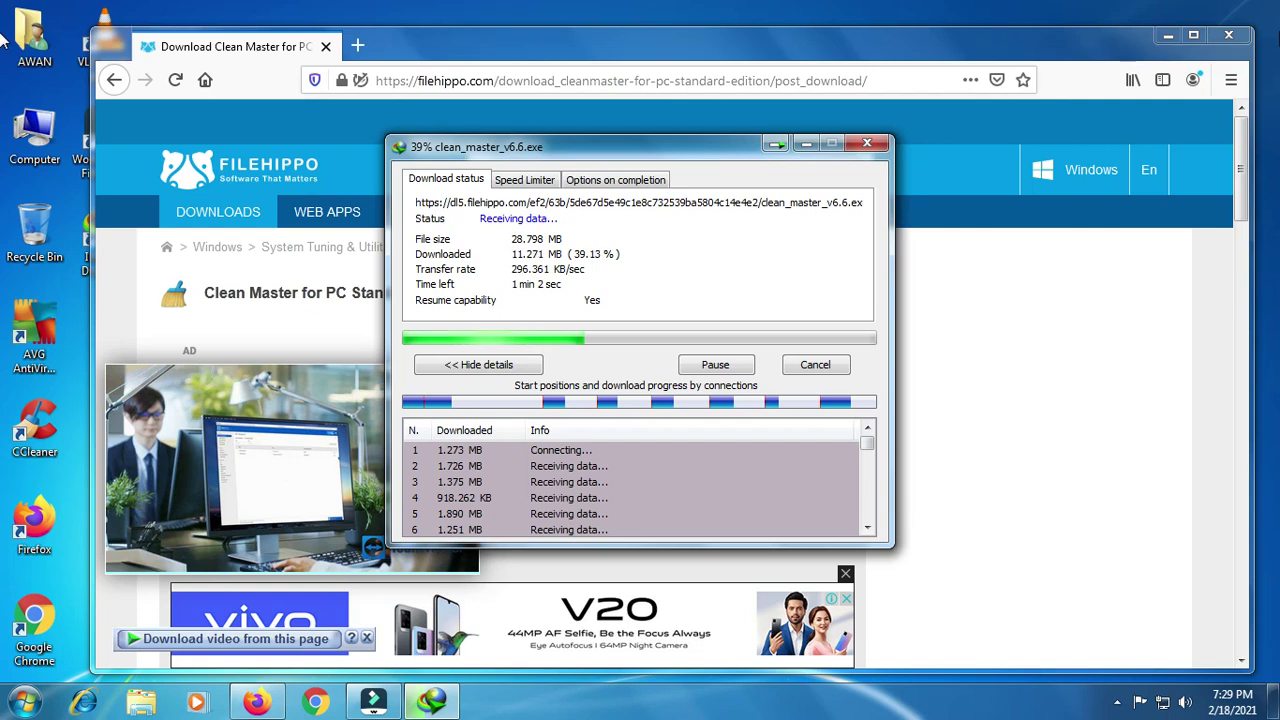
{"action": "left_click", "coordinate": [1238, 36]}
{"action": "left_click", "coordinate": [1238, 36]}
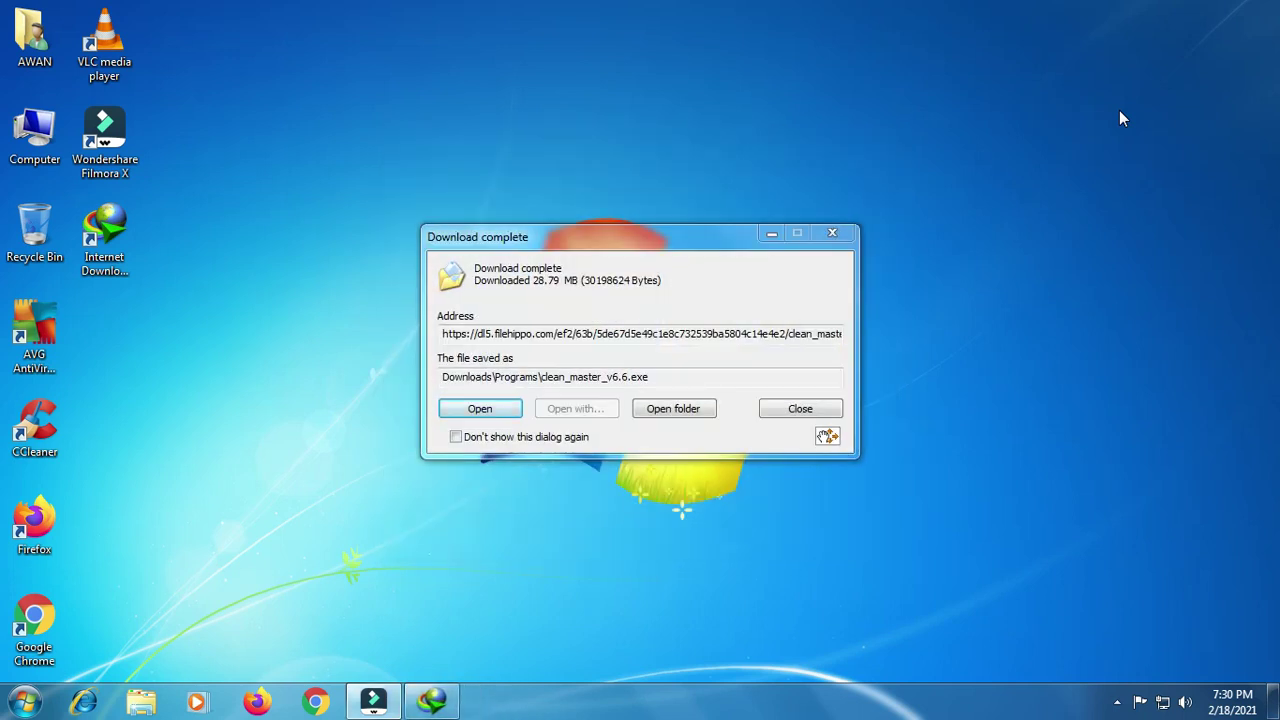
- Open the folder containing the completed download and launch the clean_master_v6.6 installer
{"action": "left_click", "coordinate": [687, 416]}
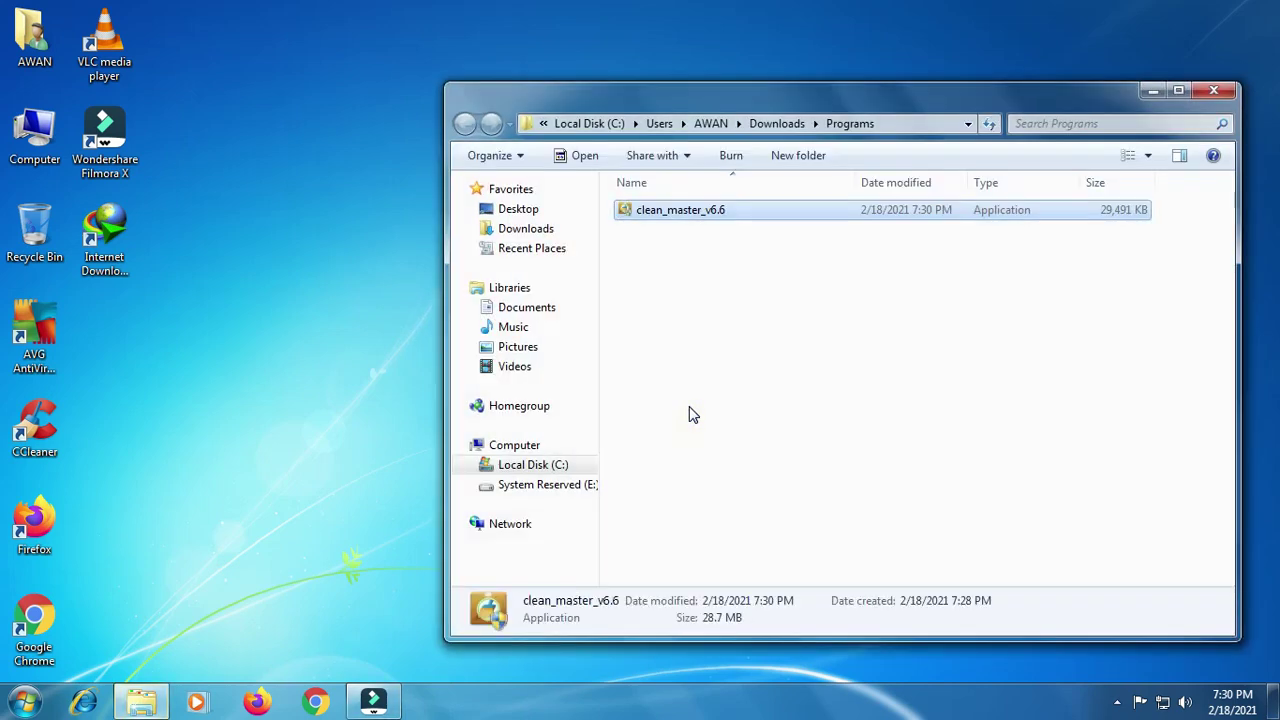
{"action": "right_click", "coordinate": [688, 217]}
{"action": "left_click", "coordinate": [731, 164]}
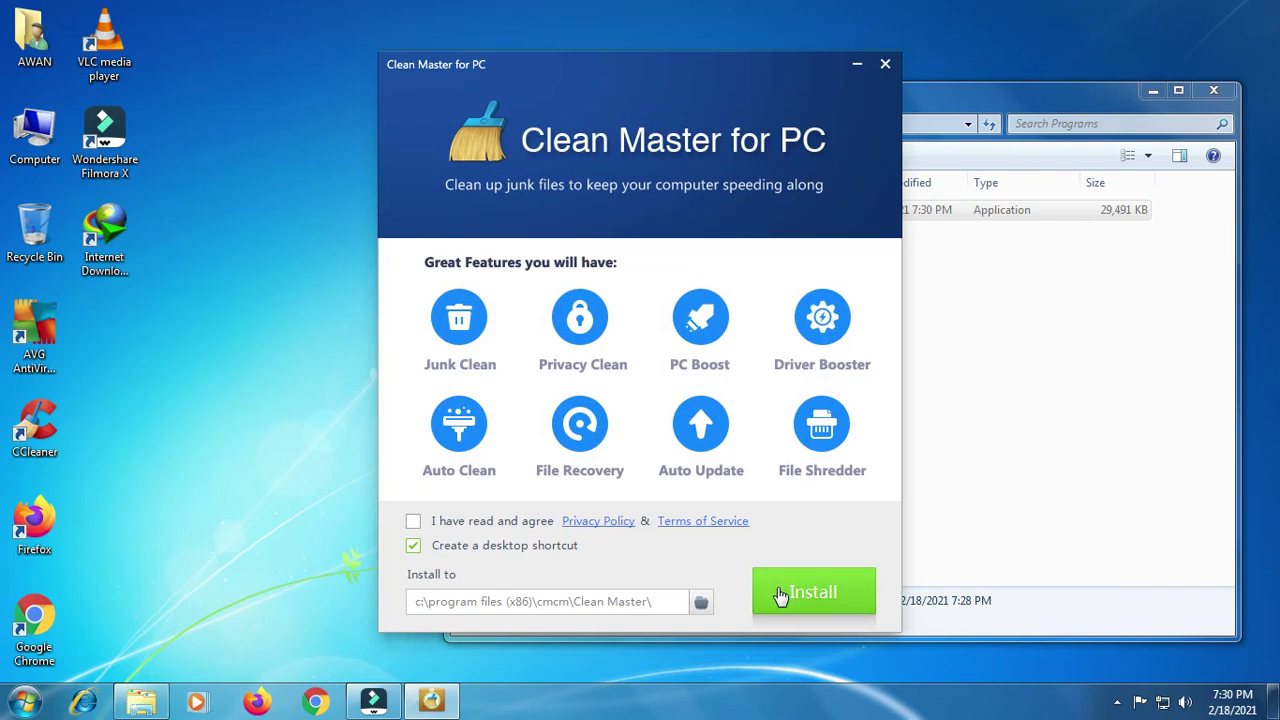
- Accept the privacy policy and terms, install Clean Master with a desktop shortcut, then dismiss the subscription offer and close the Programs folder
{"action": "left_click", "coordinate": [414, 522]}
{"action": "left_click", "coordinate": [790, 604]}
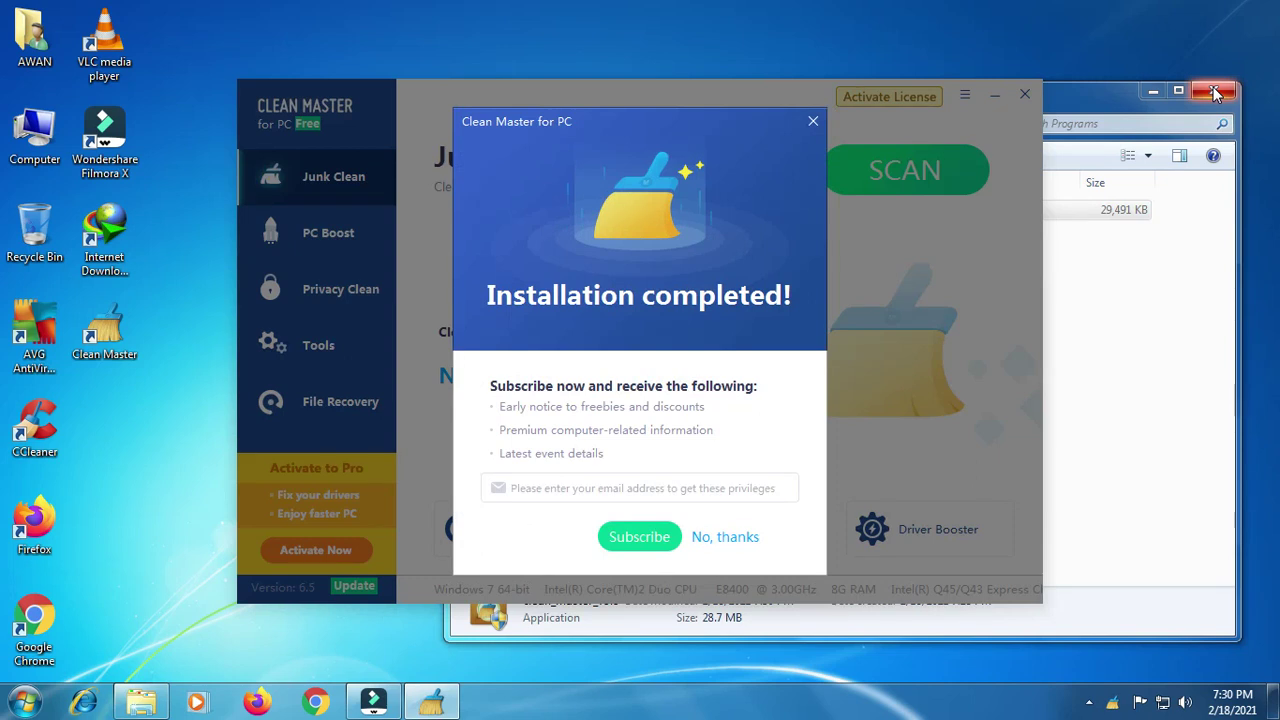
{"action": "left_click", "coordinate": [814, 122]}
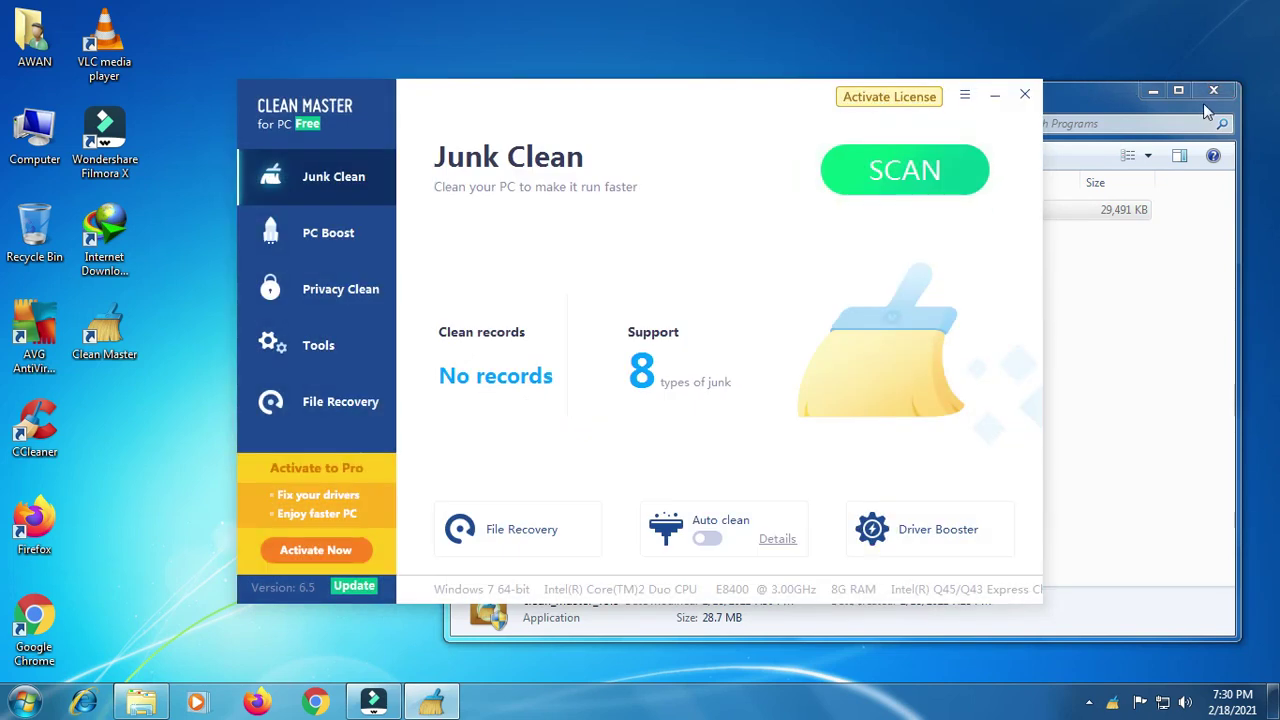
{"action": "left_click", "coordinate": [1215, 93]}
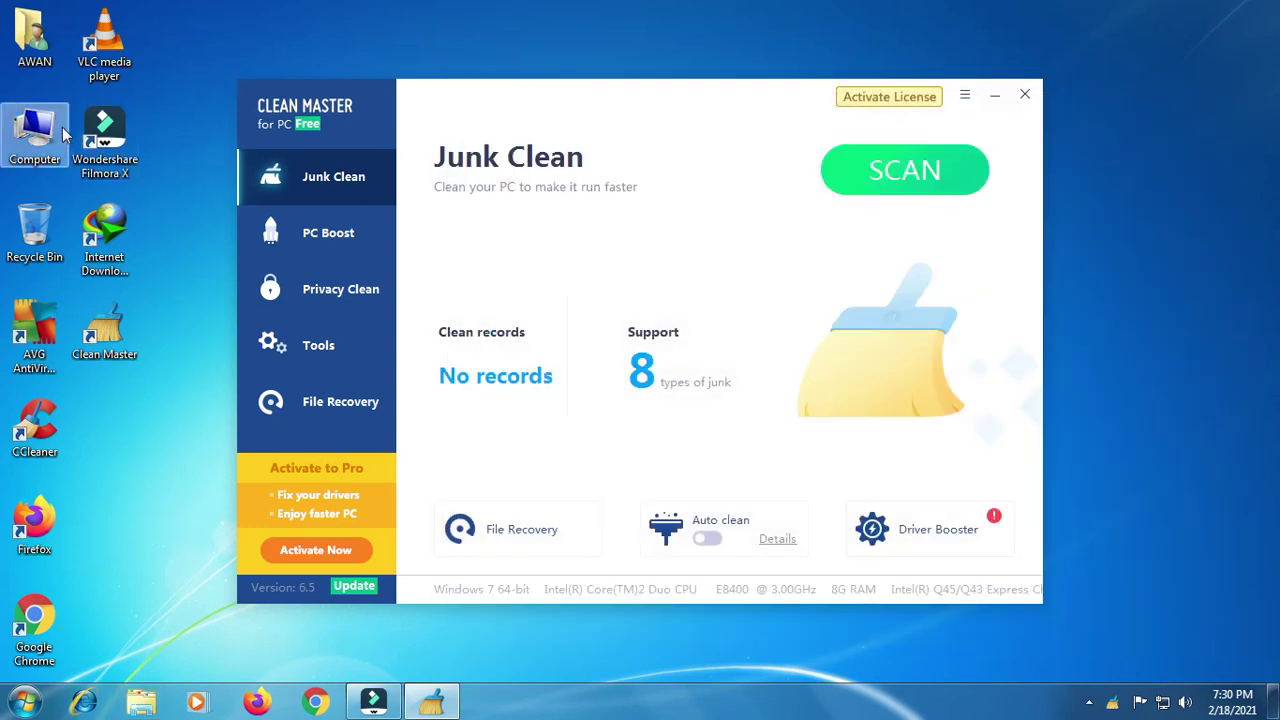
- Open the Computer window and arrange it beside Clean Master so that Local Disk (C:) stays in view
{"action": "double_click", "coordinate": [60, 135]}
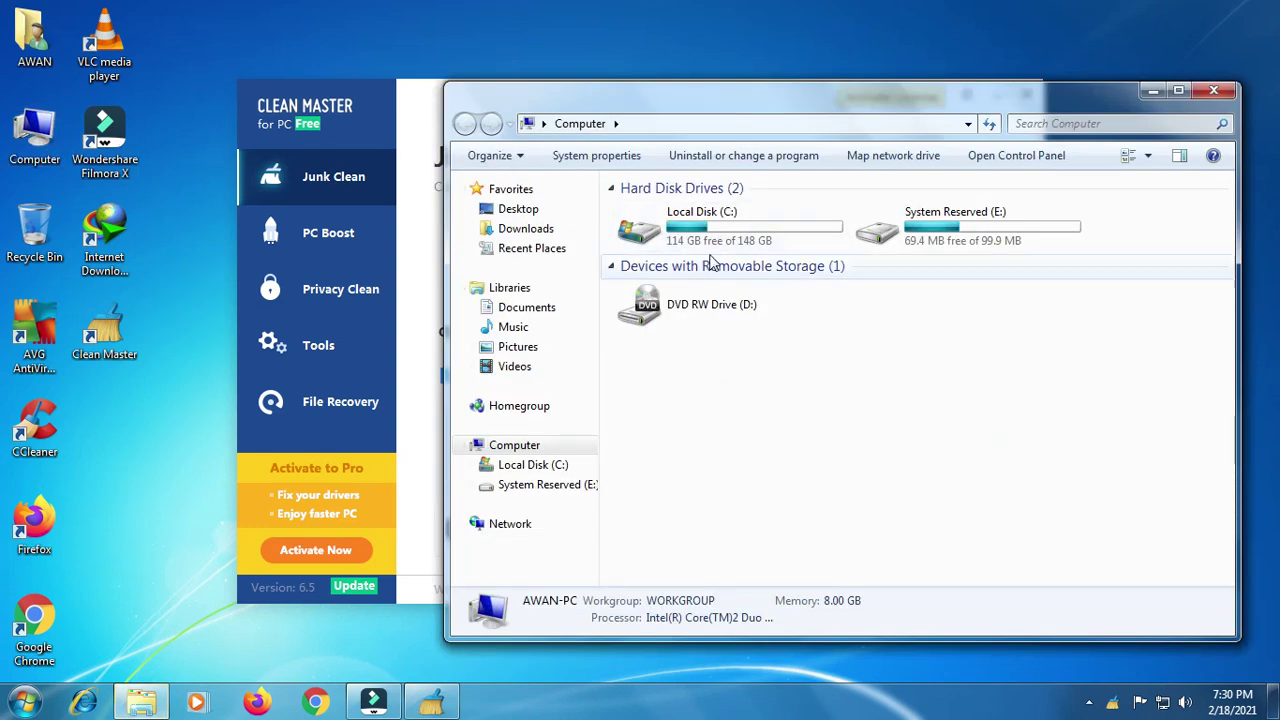
{"action": "left_click_drag", "start_coordinate": [757, 113], "coordinate": [791, 114]}
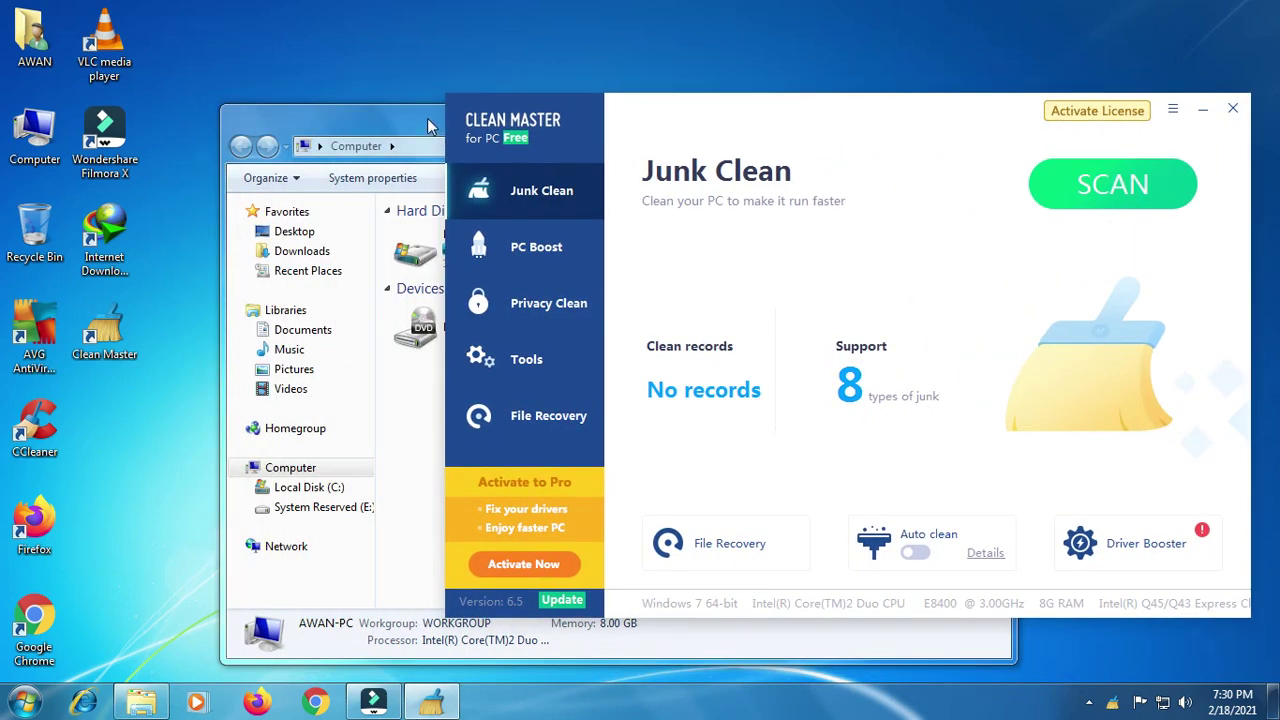
{"action": "left_click_drag", "start_coordinate": [428, 126], "coordinate": [348, 87]}
{"action": "left_click_drag", "start_coordinate": [972, 122], "coordinate": [985, 110]}
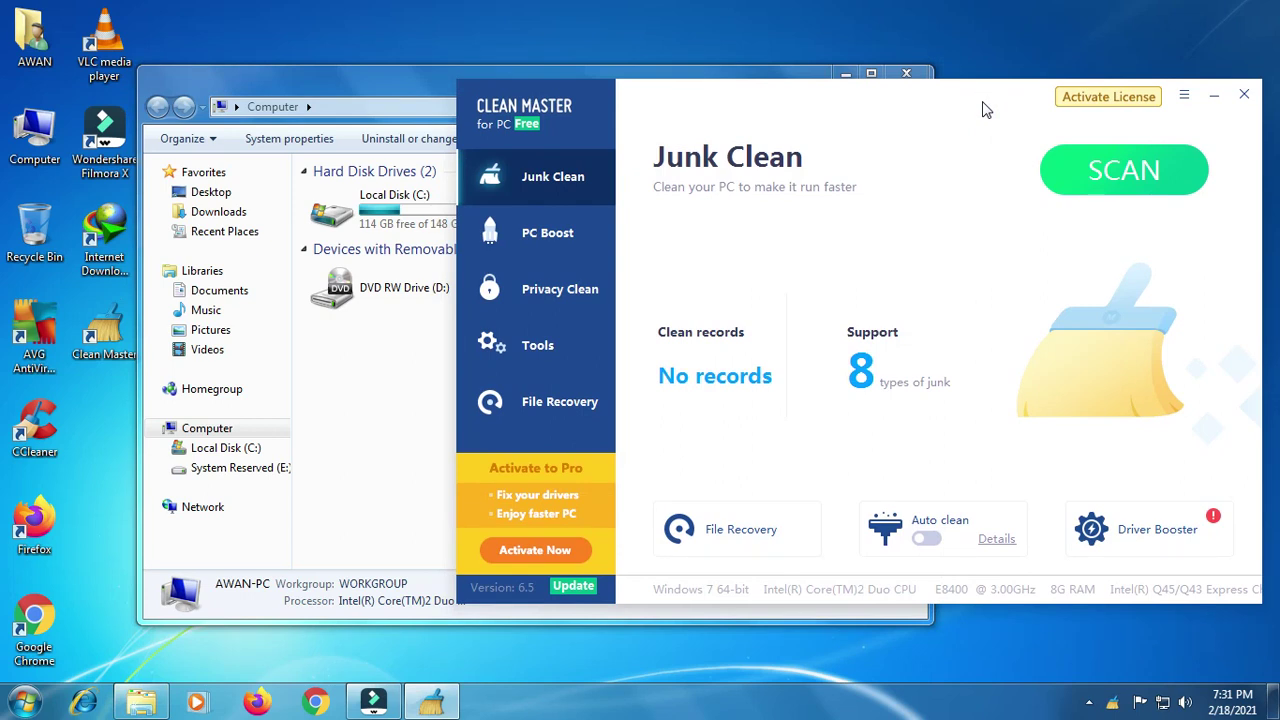
- Run a Junk Clean scan of the PC in Clean Master
{"action": "left_click", "coordinate": [1106, 178]}
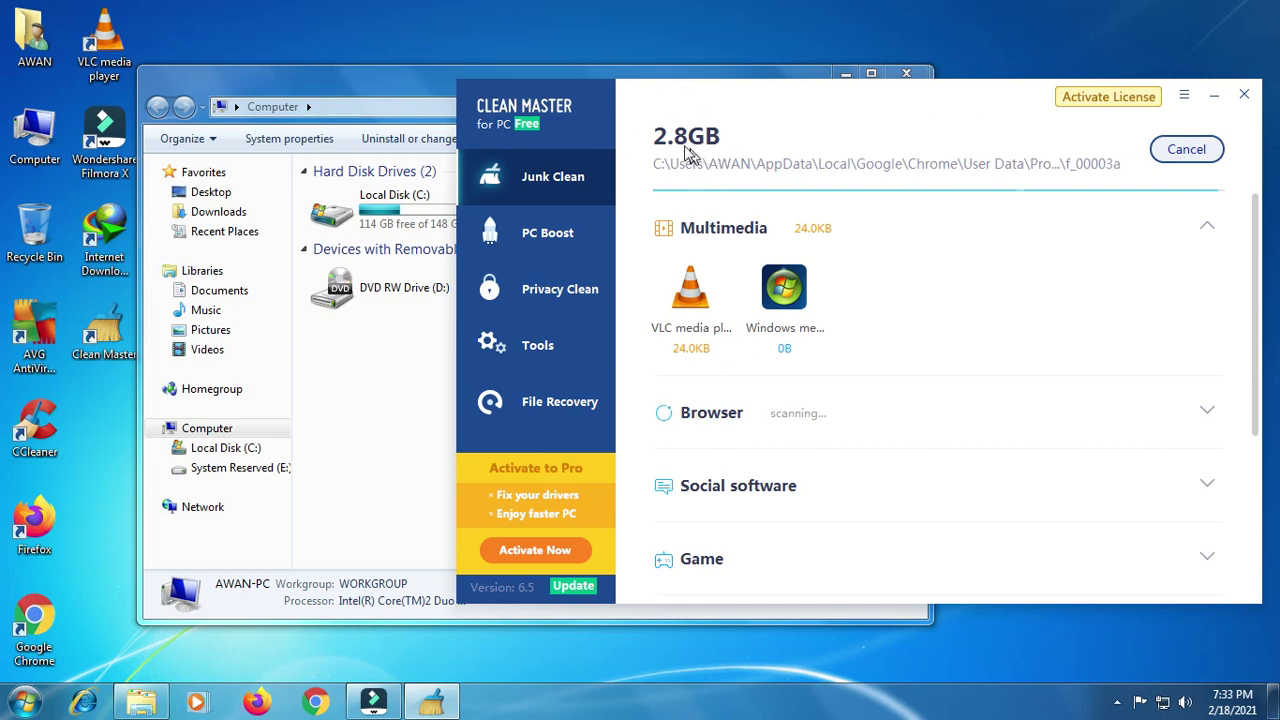
{"action": "left_click_drag", "start_coordinate": [741, 122], "coordinate": [716, 110]}
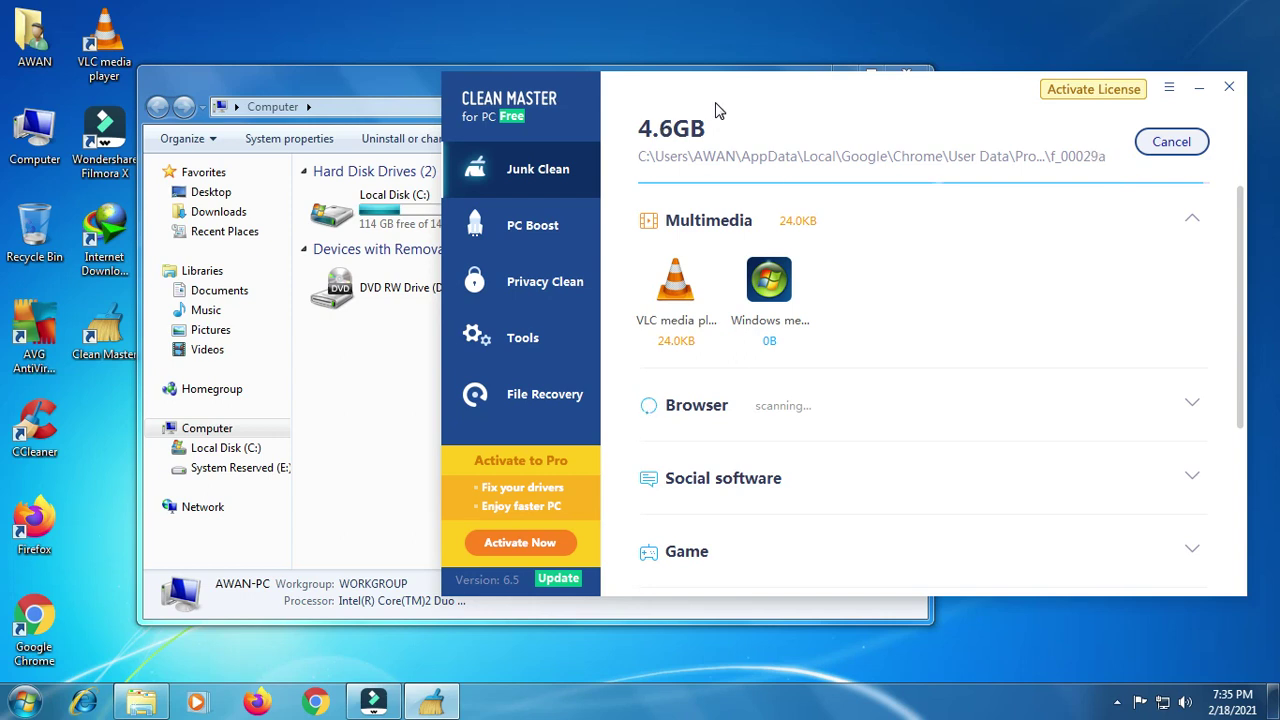
{"action": "left_click", "coordinate": [1117, 702]}
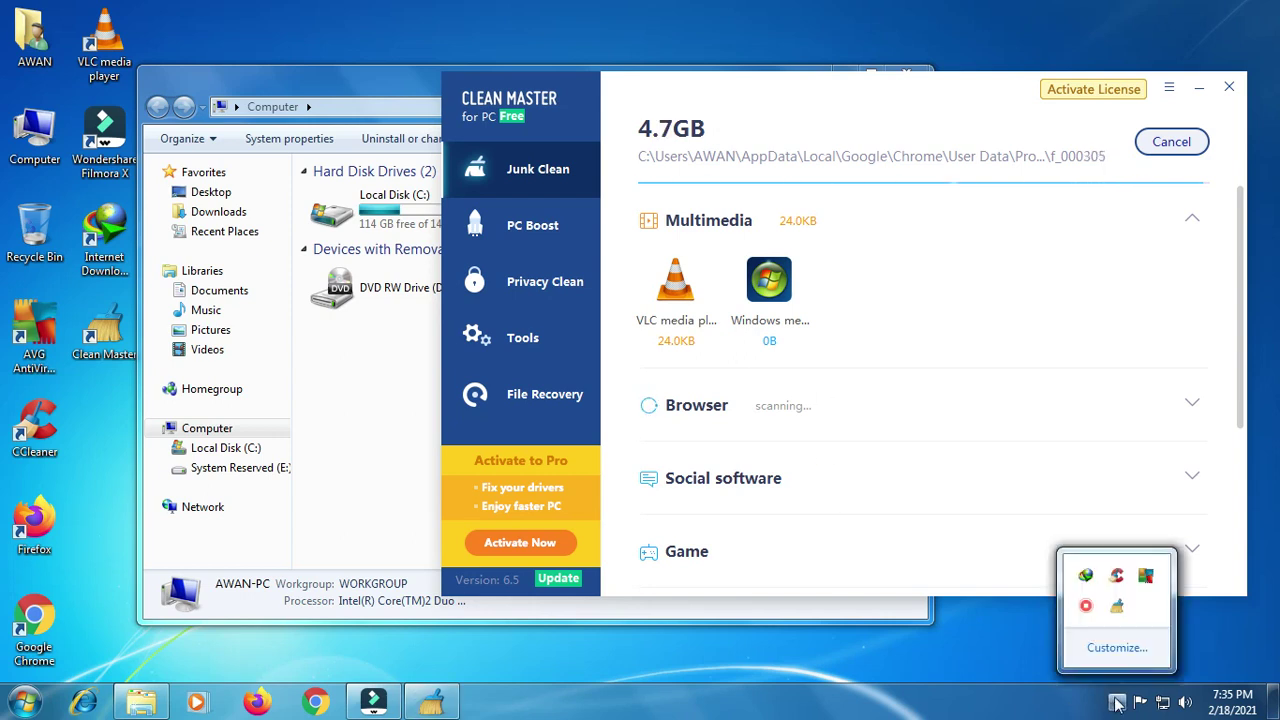
{"action": "right_click", "coordinate": [1086, 610]}
{"action": "left_click", "coordinate": [1090, 618]}
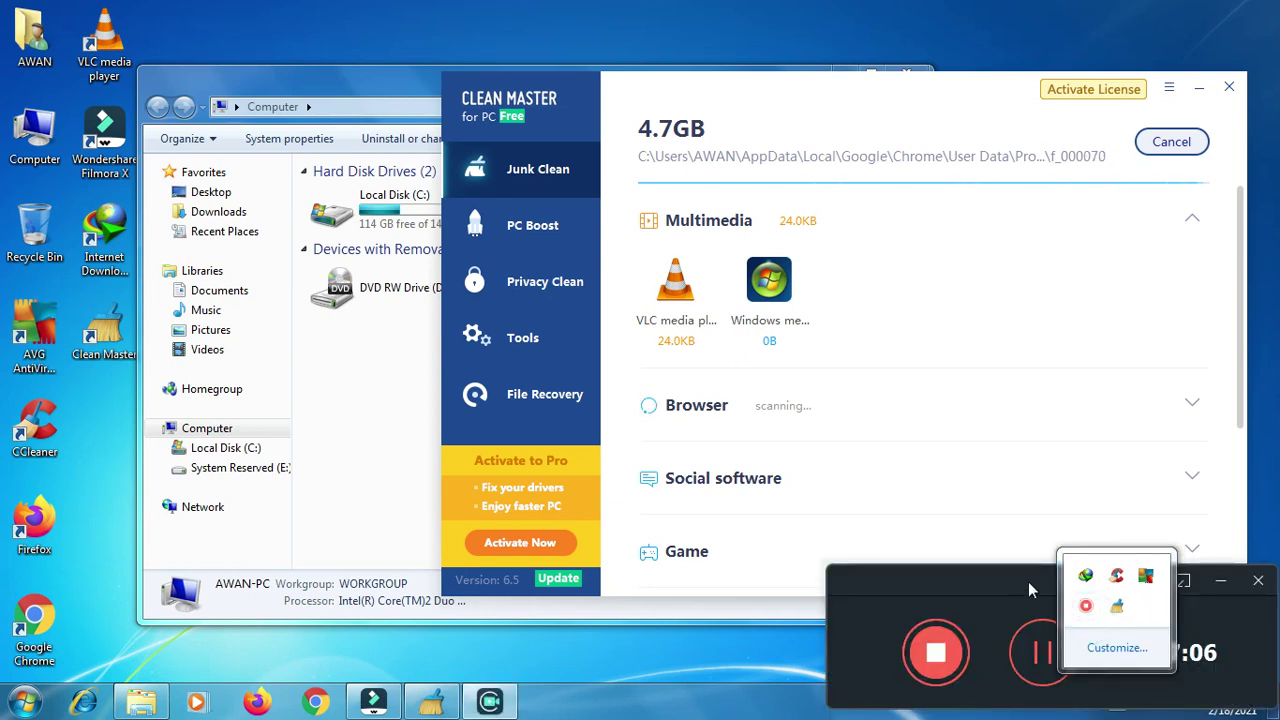
{"action": "left_click_drag", "start_coordinate": [982, 576], "coordinate": [975, 440]}
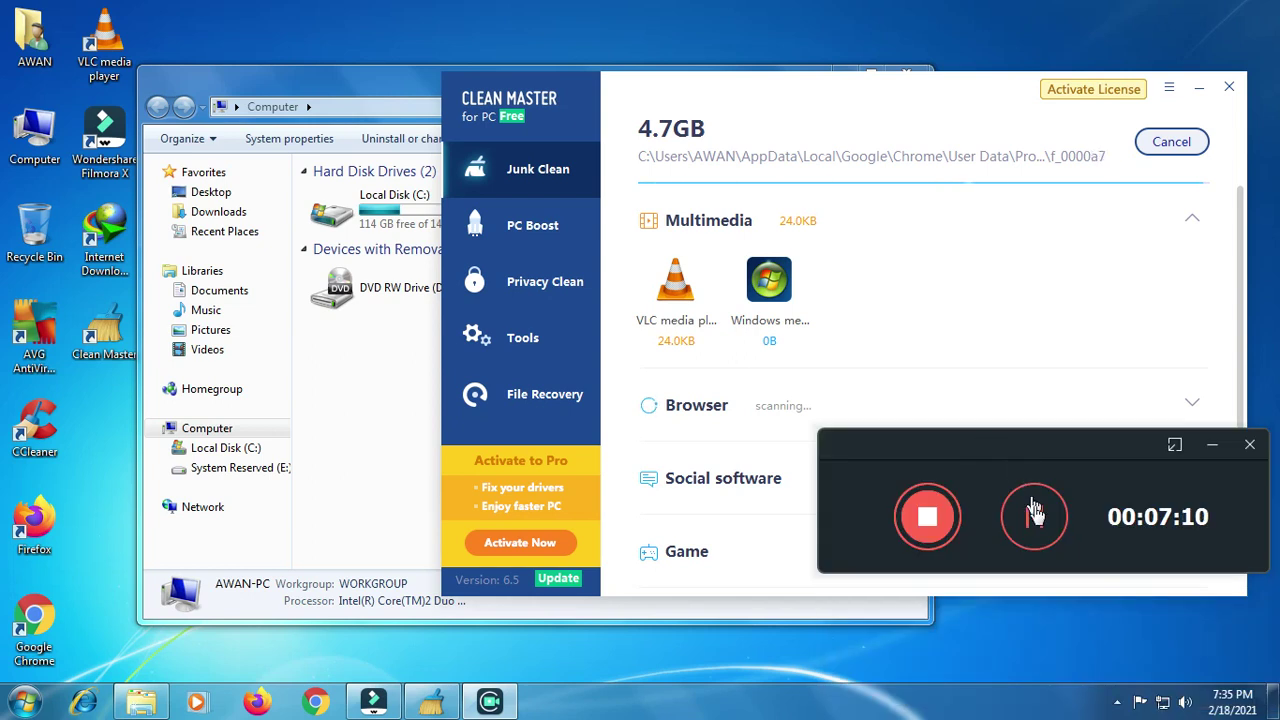
{"action": "left_click", "coordinate": [1035, 512]}
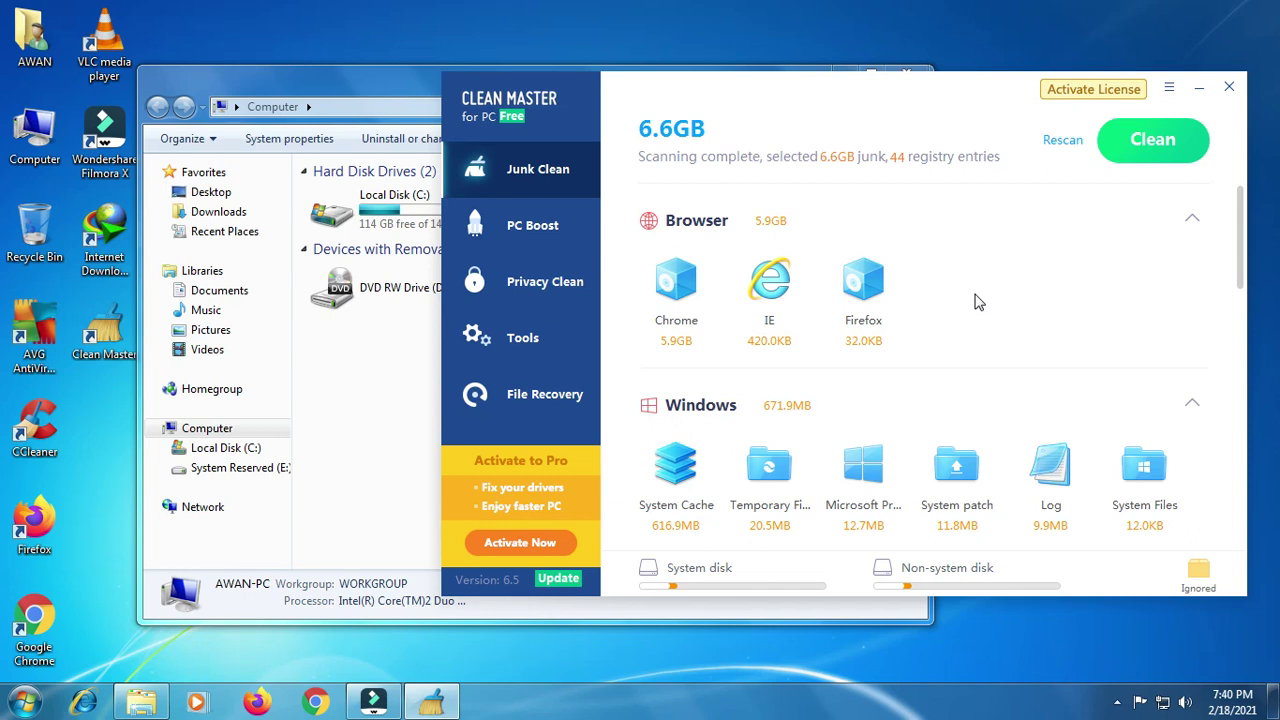
- Refresh the Computer window to check the free space on Local Disk (C:) before cleaning
{"action": "left_click", "coordinate": [337, 378]}
{"action": "right_click", "coordinate": [336, 376]}
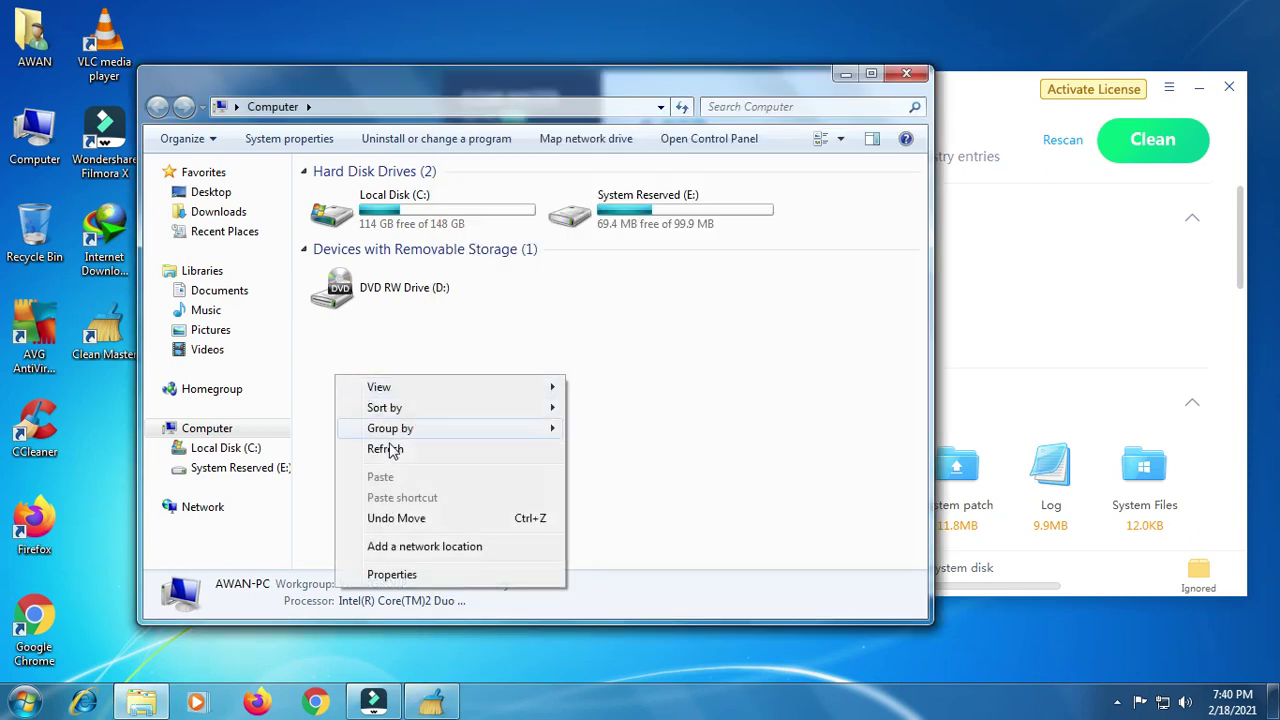
{"action": "left_click", "coordinate": [391, 449]}
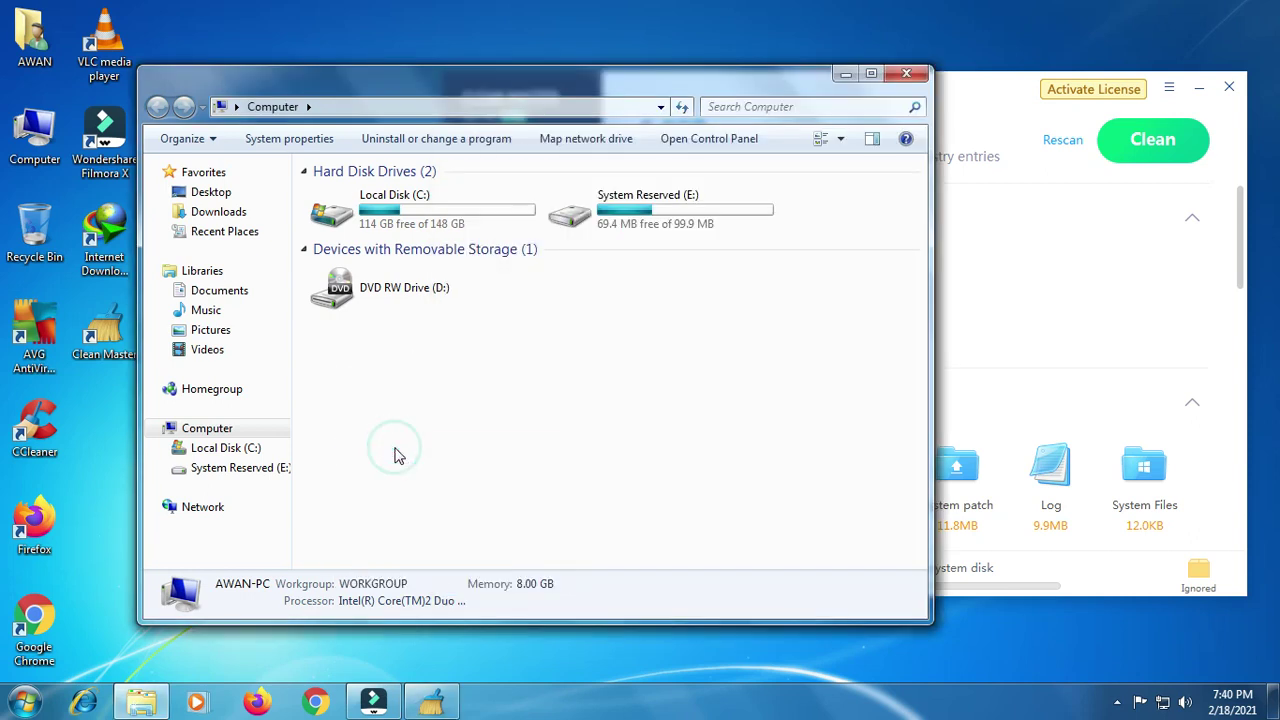
- Return to Clean Master and clean all the junk files and registry entries selected by the scan
{"action": "left_click", "coordinate": [1069, 257]}
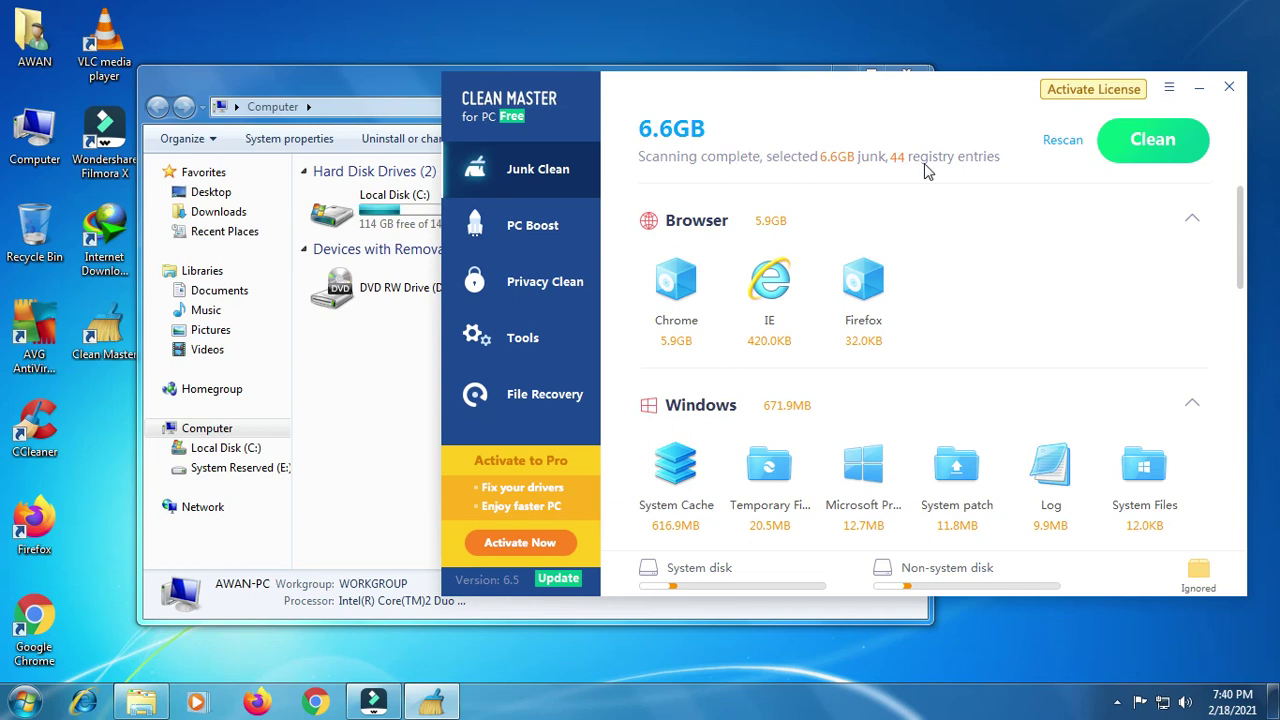
{"action": "left_click", "coordinate": [1145, 155]}
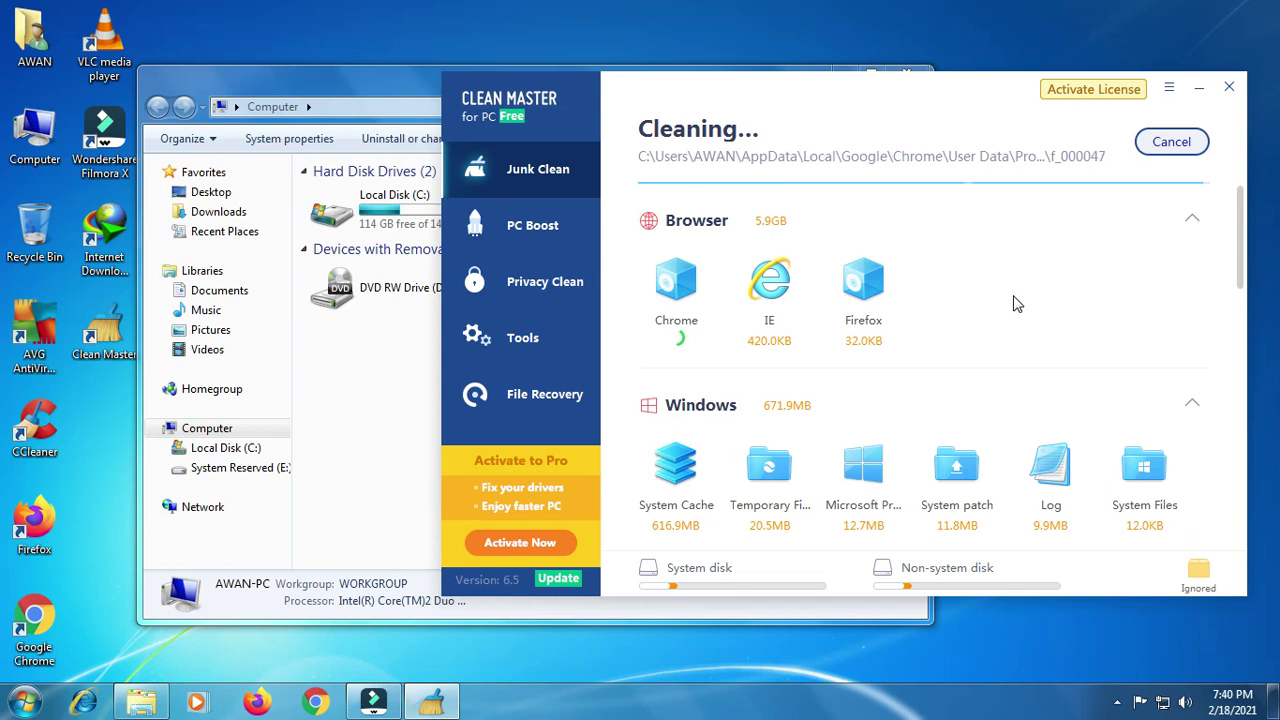
- Refresh the Computer window repeatedly while cleaning runs to check the free space on Local Disk (C:)
{"action": "right_click", "coordinate": [374, 355]}
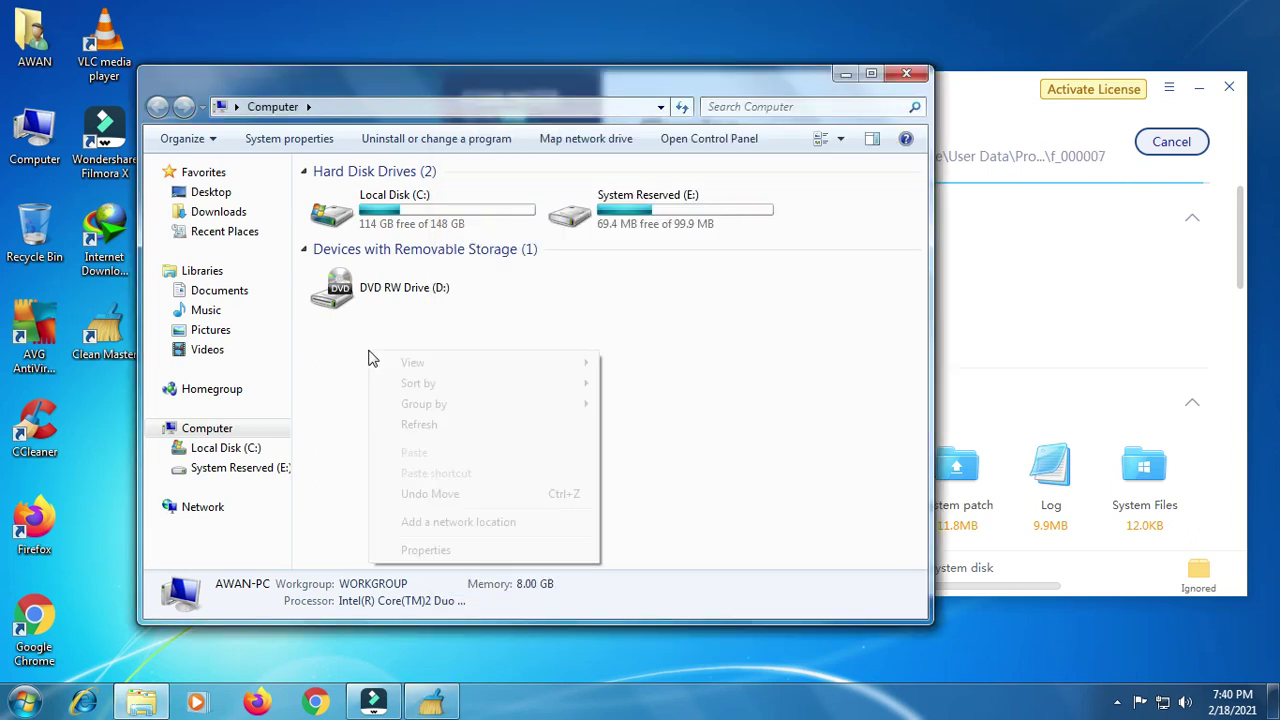
{"action": "left_click", "coordinate": [421, 432]}
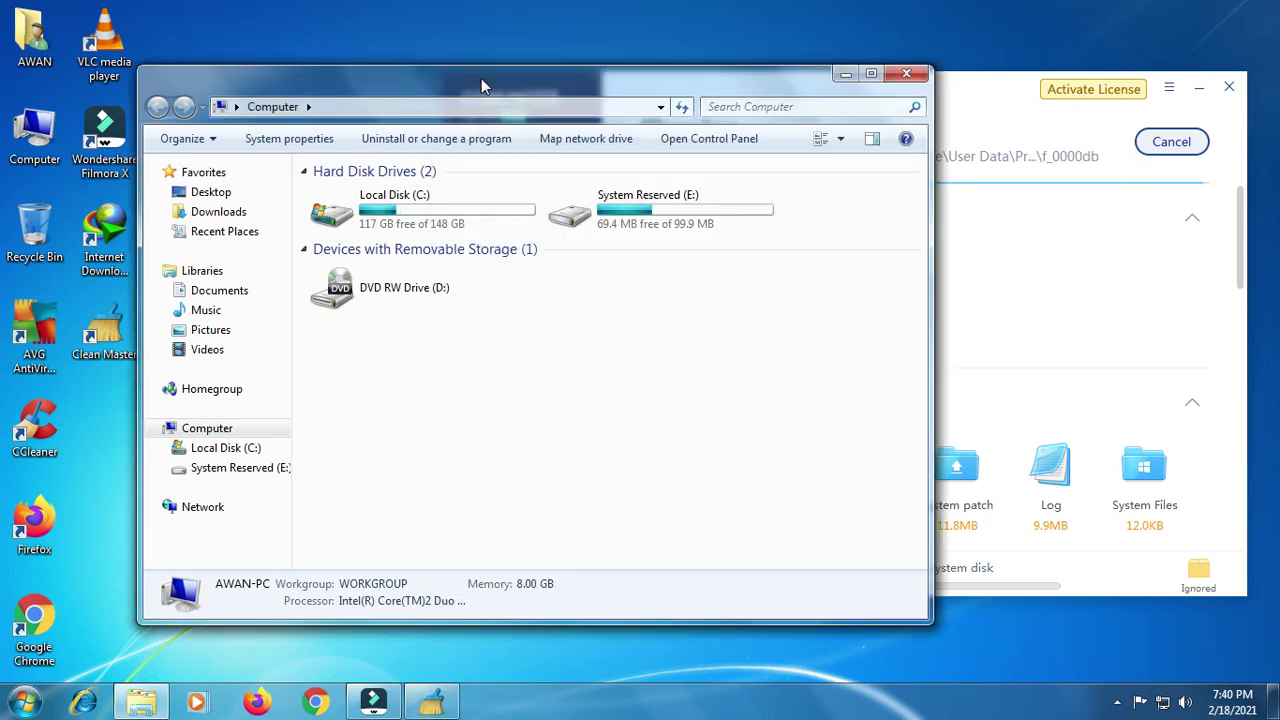
{"action": "left_click_drag", "start_coordinate": [481, 78], "coordinate": [464, 68]}
{"action": "right_click", "coordinate": [389, 349]}
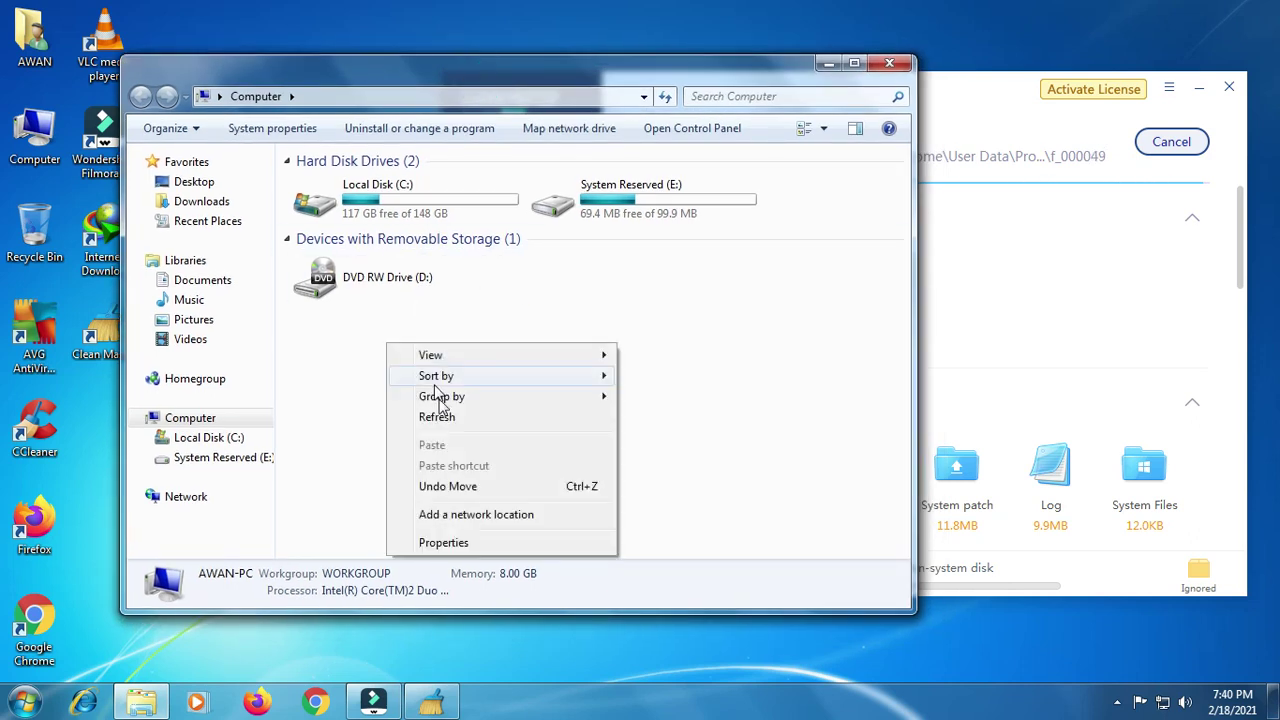
{"action": "left_click", "coordinate": [447, 421]}
{"action": "right_click", "coordinate": [392, 345]}
{"action": "left_click", "coordinate": [430, 410]}
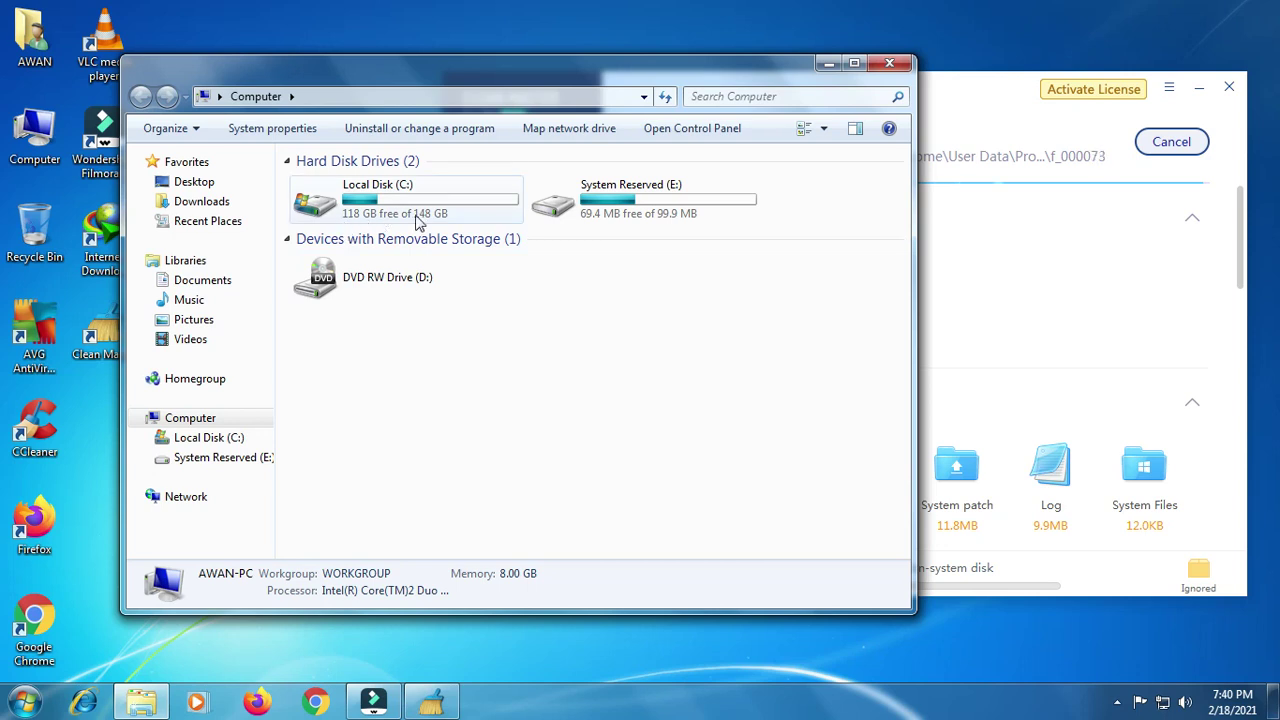
- Return to Clean Master, complete the finished cleaning, and close the program
{"action": "left_click", "coordinate": [976, 102]}
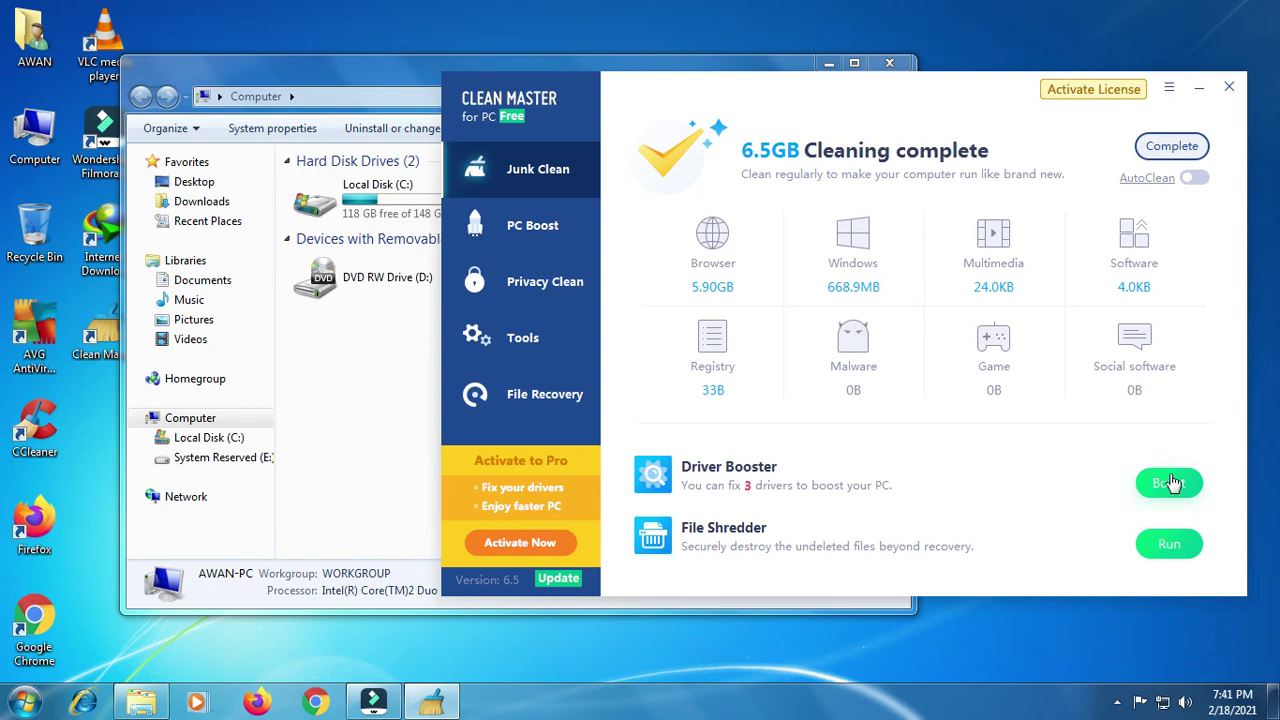
{"action": "left_click", "coordinate": [1172, 158]}
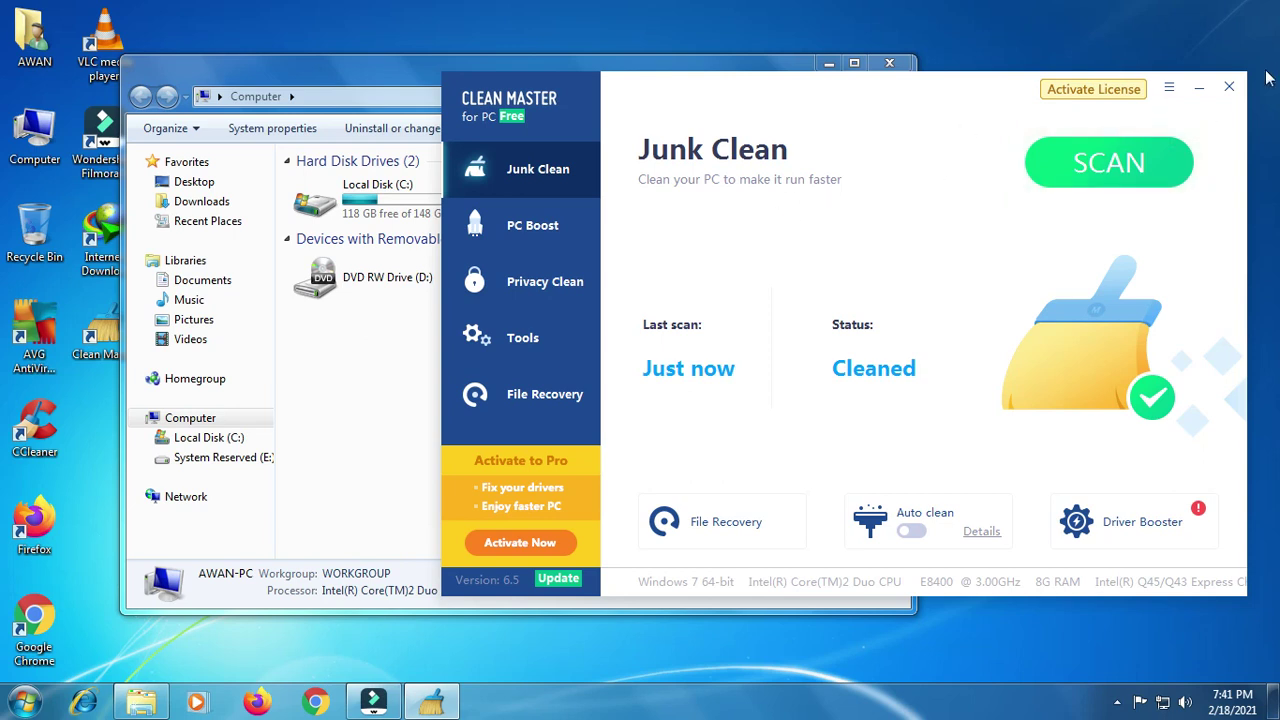
{"action": "left_click", "coordinate": [1229, 87]}
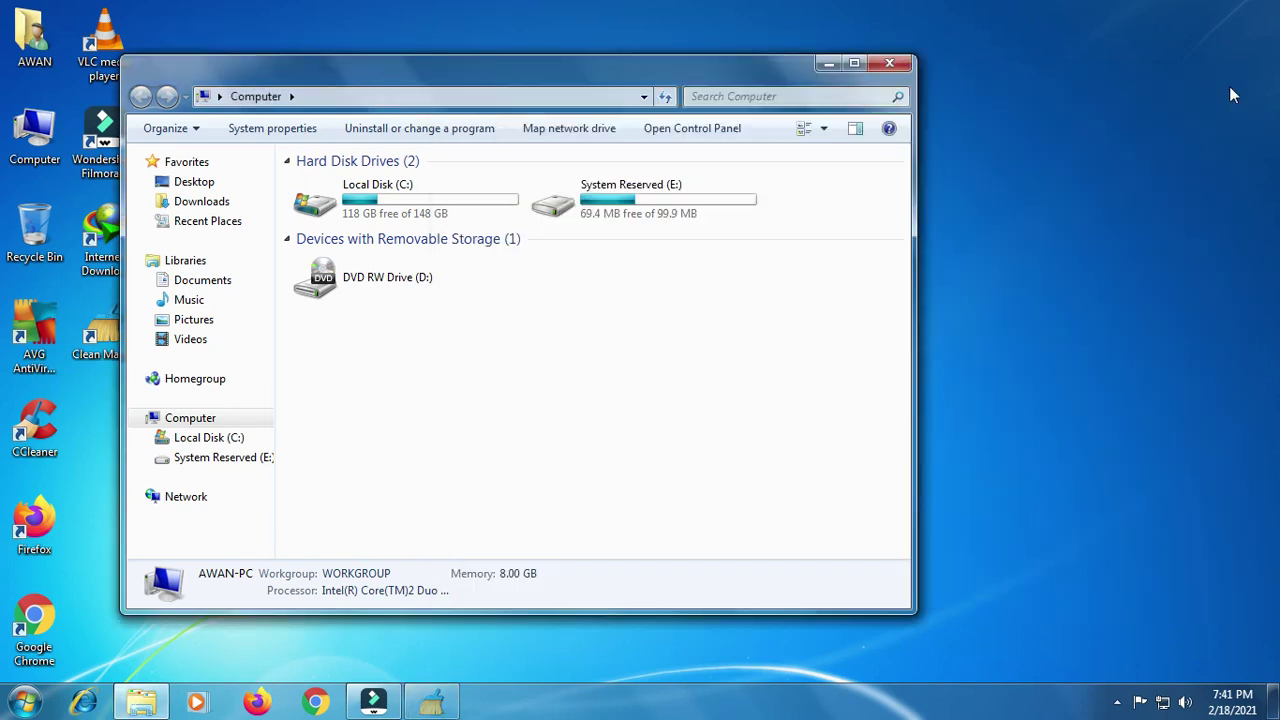
- Refresh the Computer window to check the free space on Local Disk (C:) after cleaning, then close the window
{"action": "right_click", "coordinate": [350, 350]}
{"action": "left_click", "coordinate": [457, 423]}
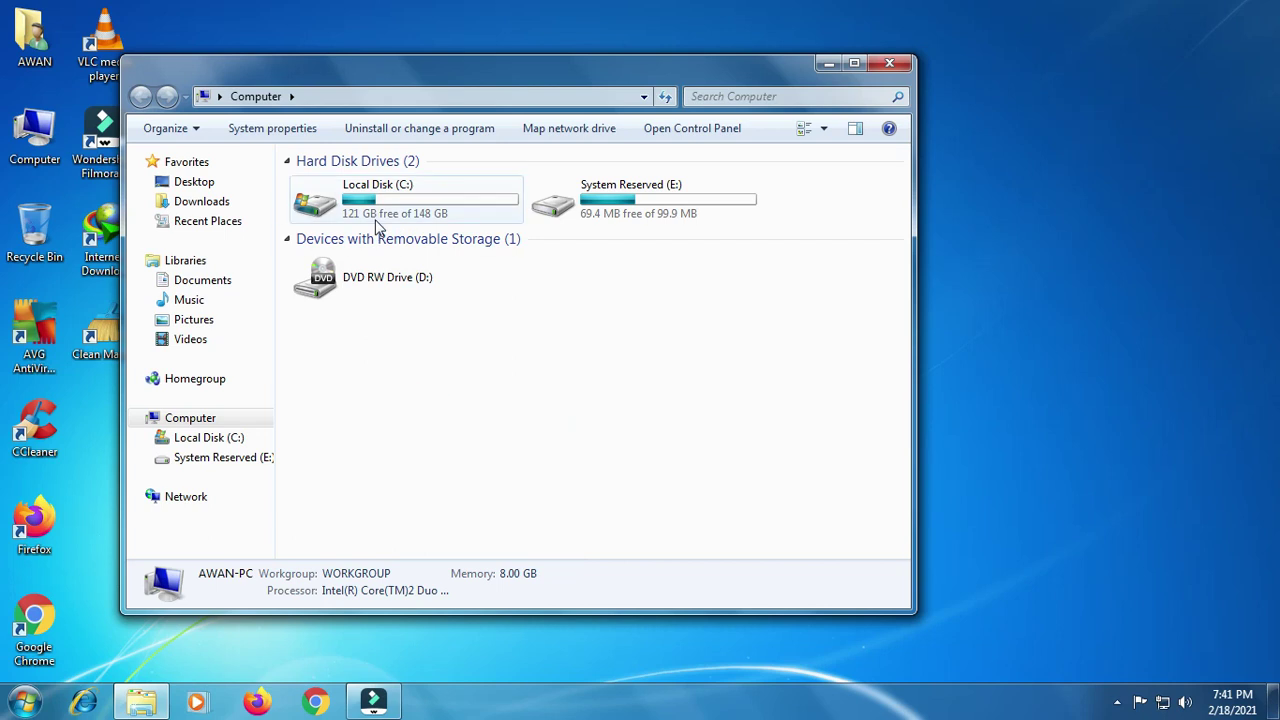
{"action": "right_click", "coordinate": [397, 353]}
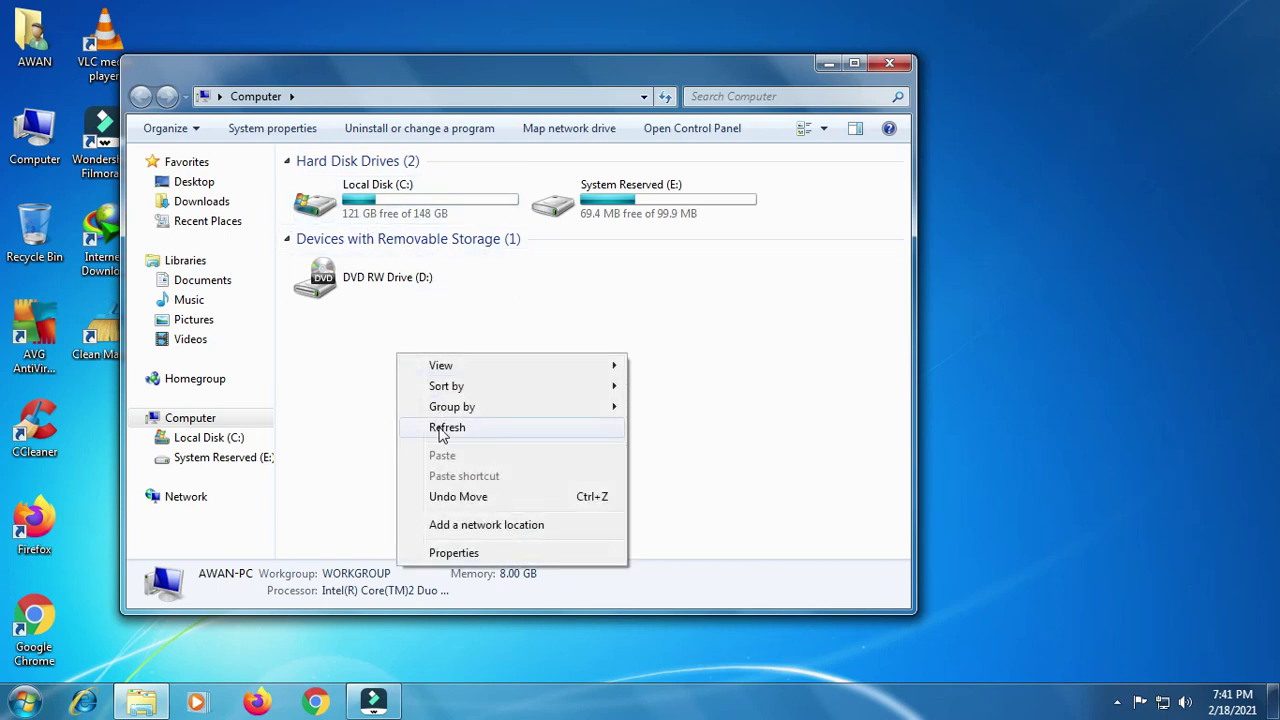
{"action": "left_click", "coordinate": [445, 428]}
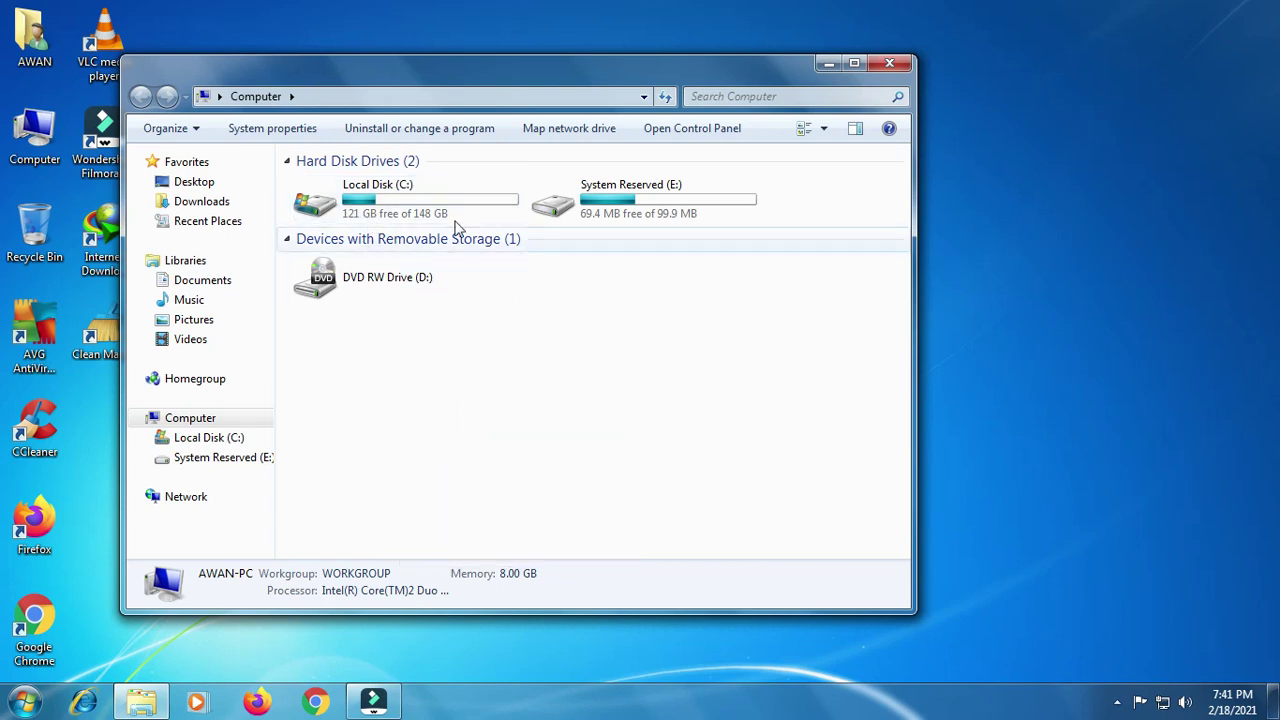
{"action": "left_click", "coordinate": [890, 64]}
{"action": "left_click", "coordinate": [1117, 702]}
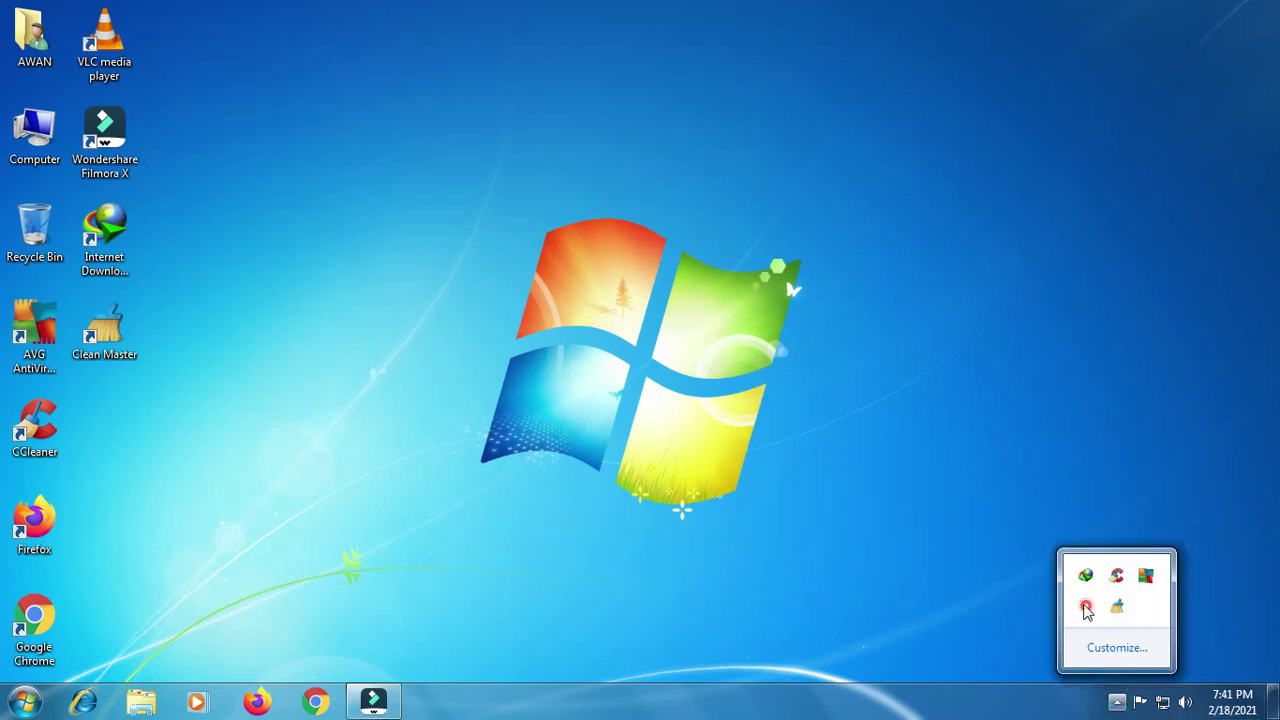
{"action": "right_click", "coordinate": [1086, 607]}
{"action": "left_click", "coordinate": [1092, 622]}
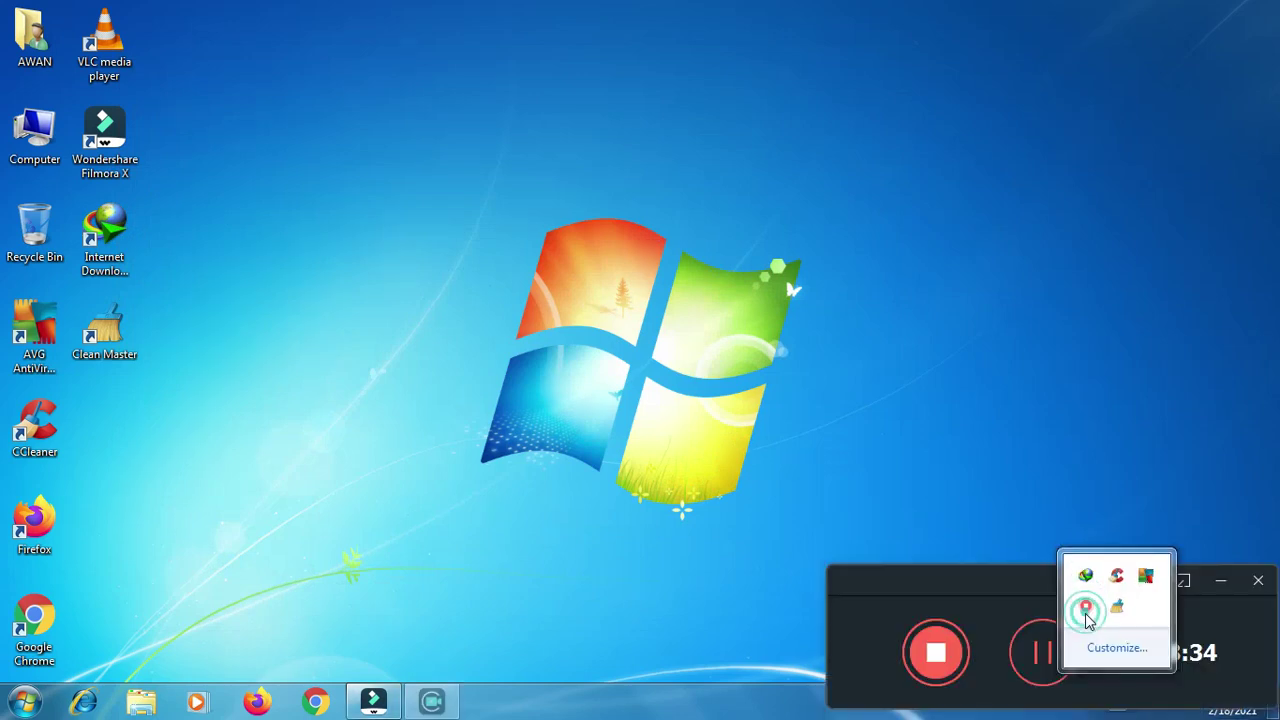